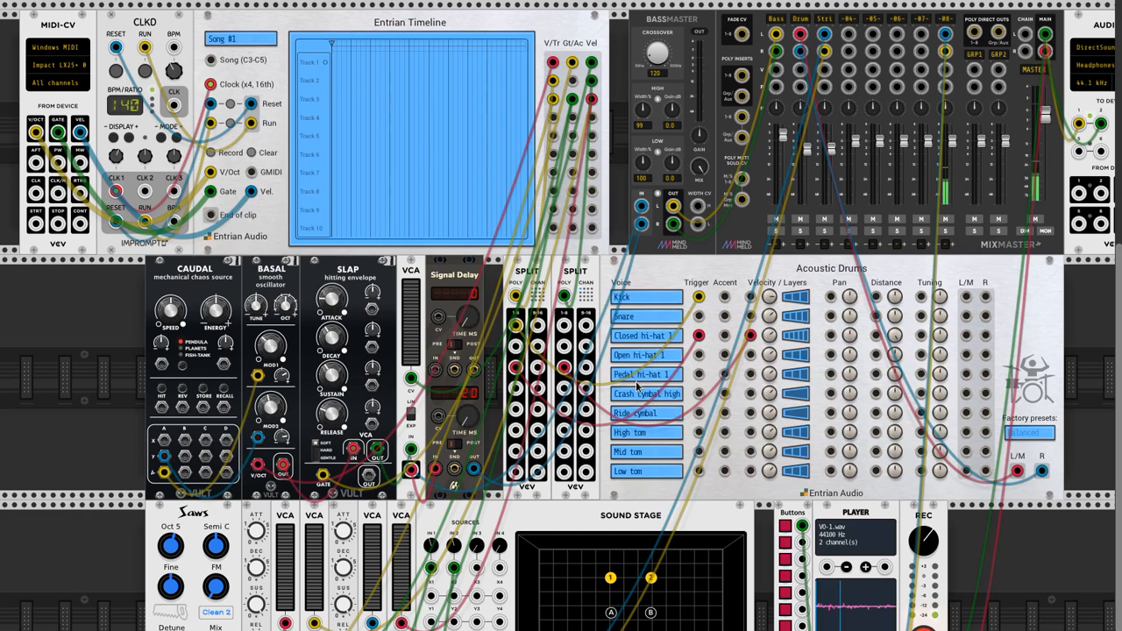
- Insert a melody clip over bar 1 of Track 1 in the Entrian Timeline song and close the editor
click(442, 145)
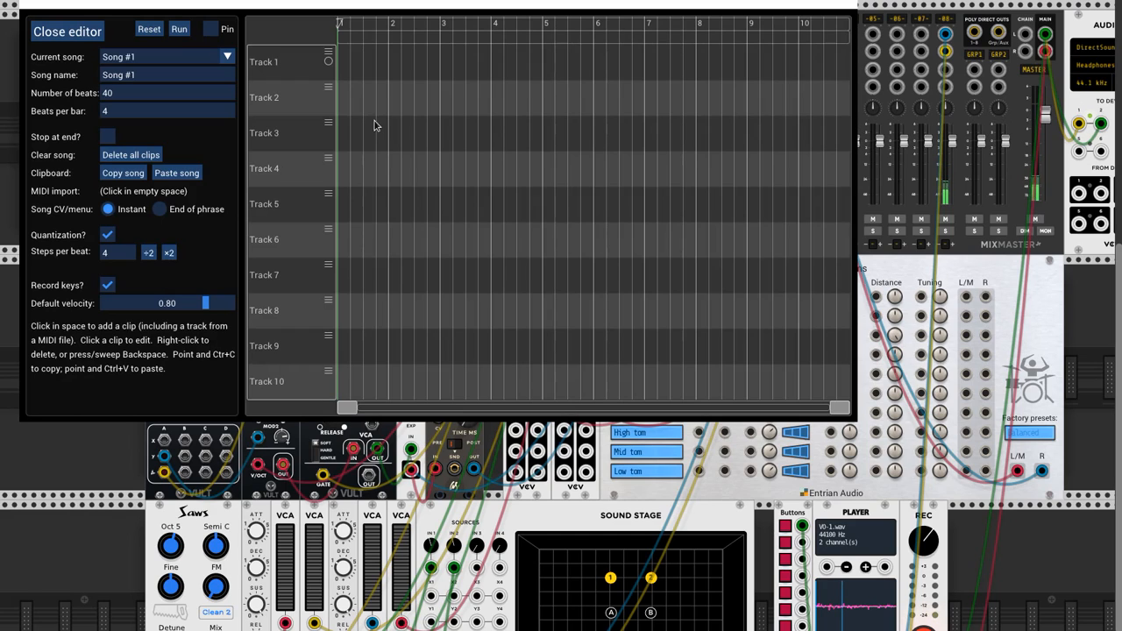
click(342, 59)
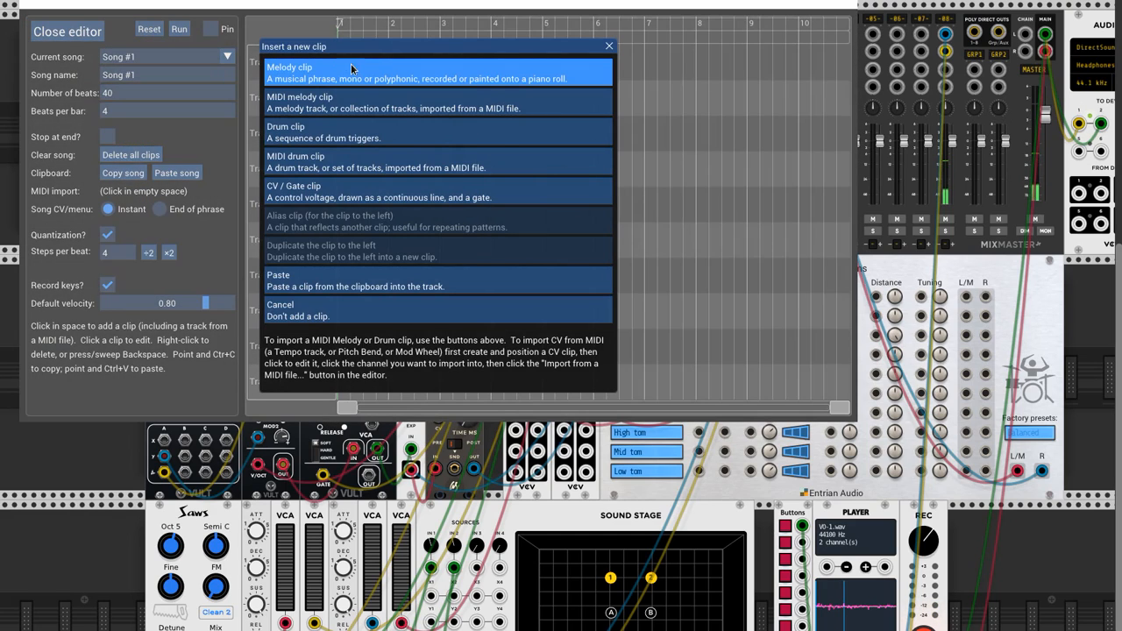
click(385, 68)
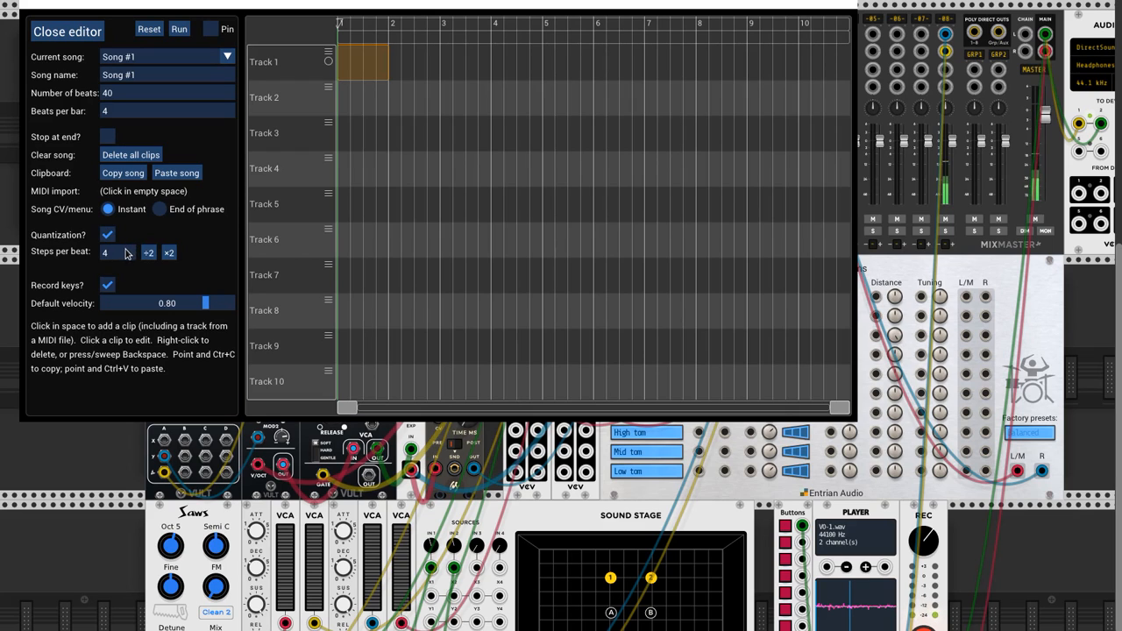
click(73, 35)
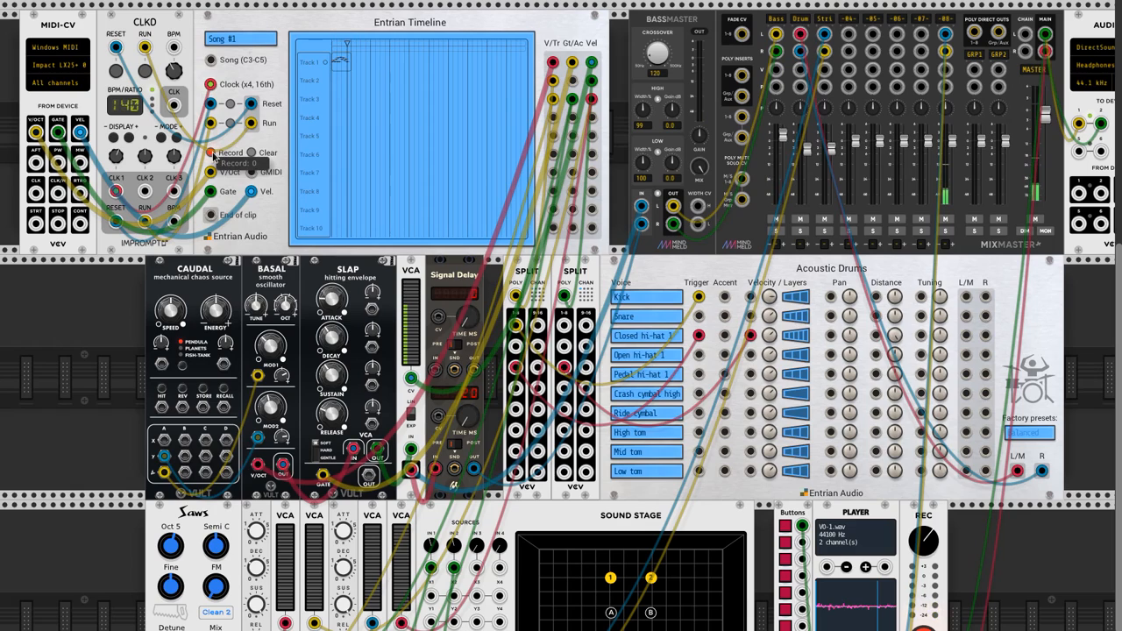
- Turn off recording, reset the clock and play back the melody recorded on Track 1
click(213, 155)
click(116, 72)
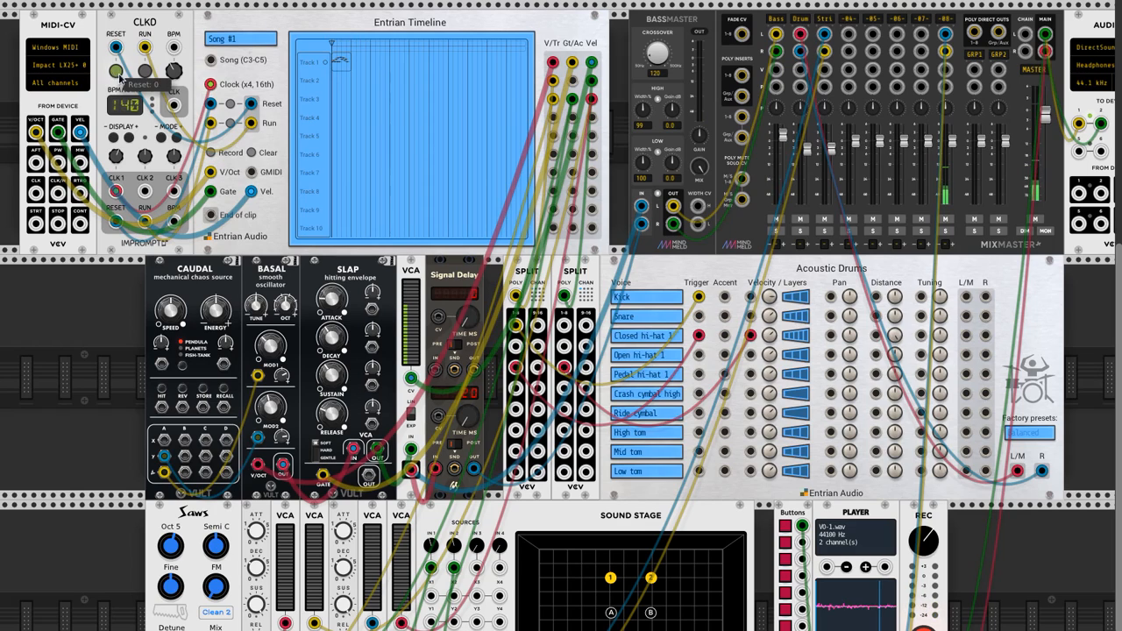
click(143, 71)
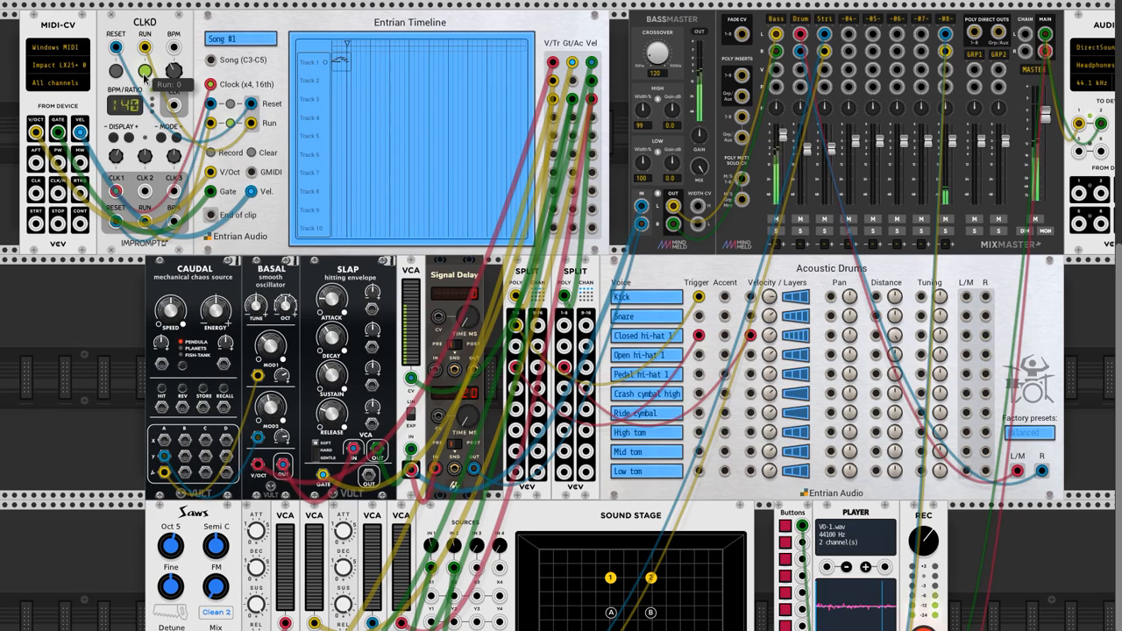
- Open the Track 1 melody clip, select all its notes as one block, clear the selection and return to the song
click(361, 85)
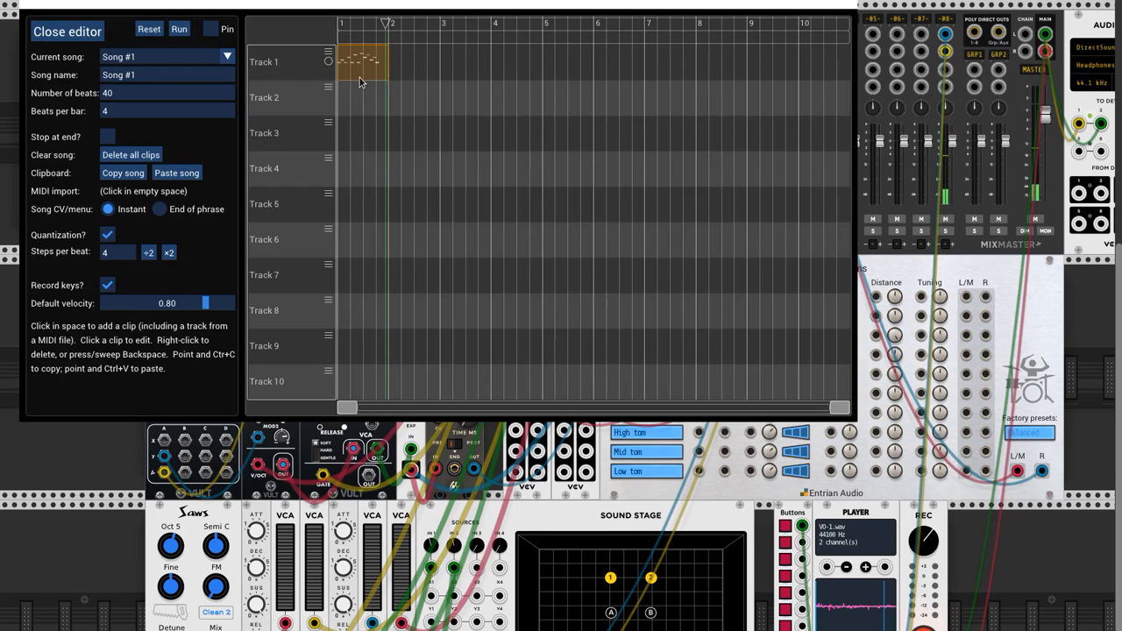
double_click(358, 70)
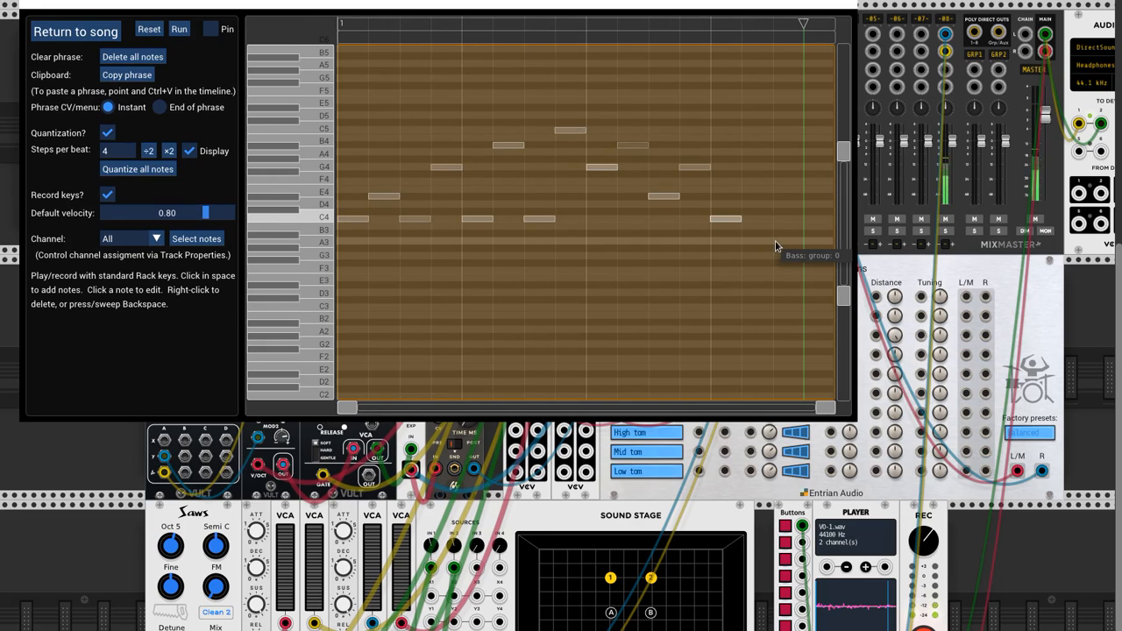
drag(778, 243, 317, 106)
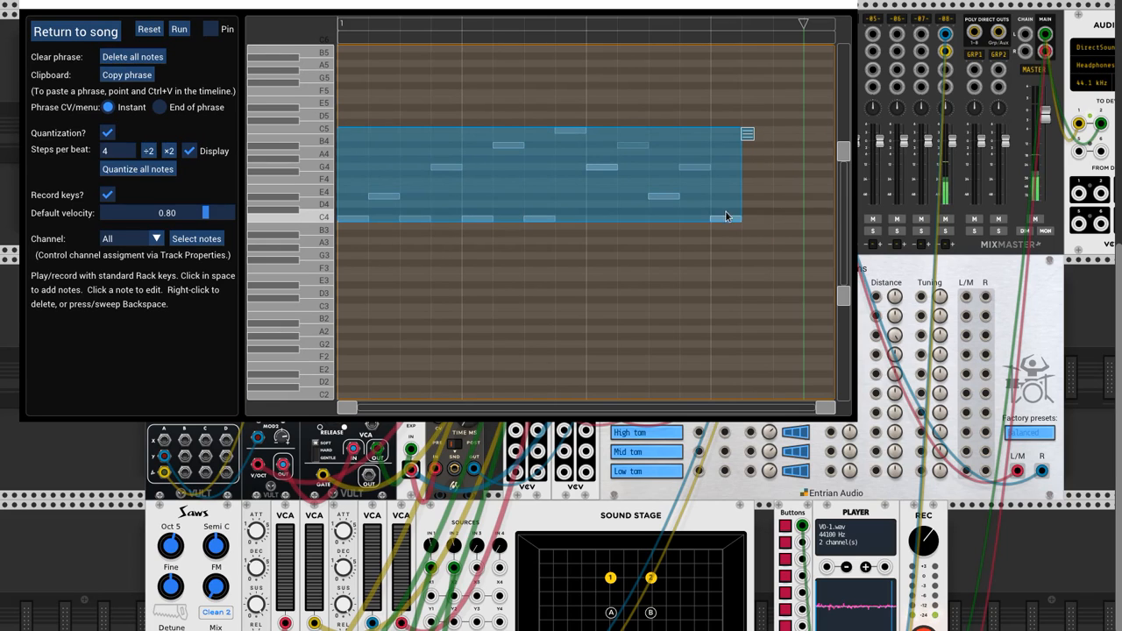
drag(727, 223, 727, 204)
click(722, 242)
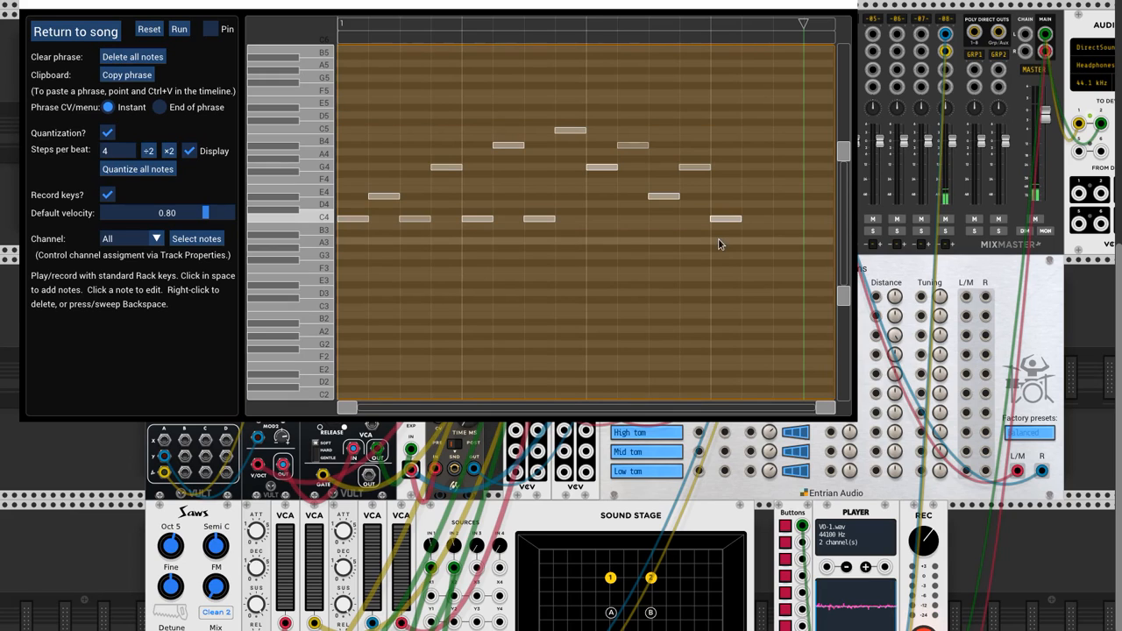
click(90, 35)
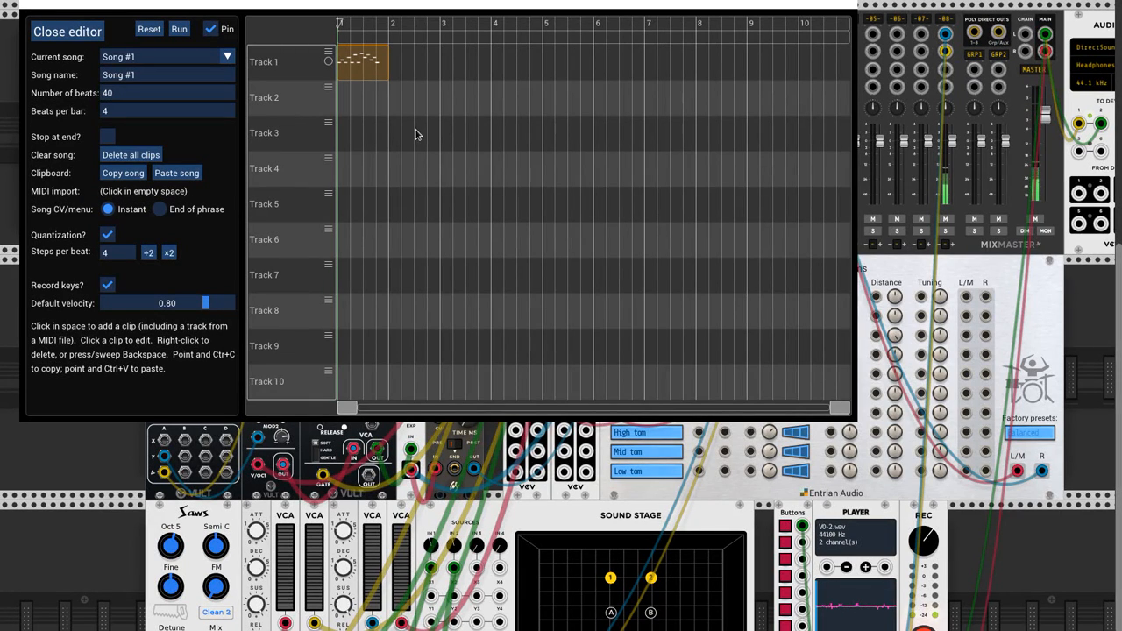
- Insert a drum clip over bar 1 of Track 2 and close the timeline editor
click(339, 103)
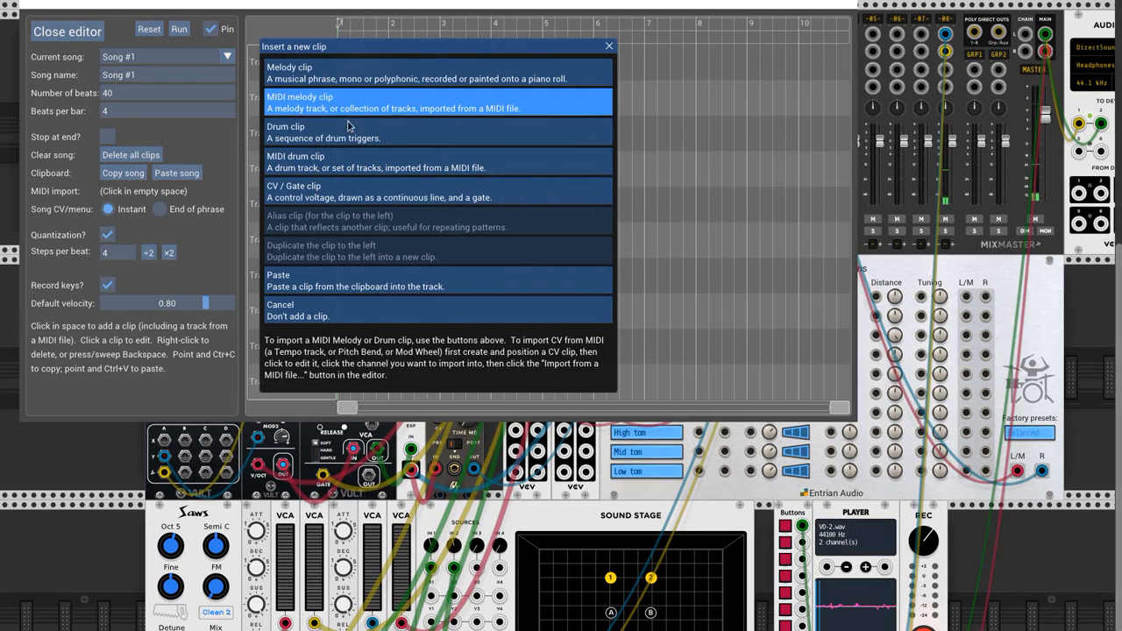
click(346, 134)
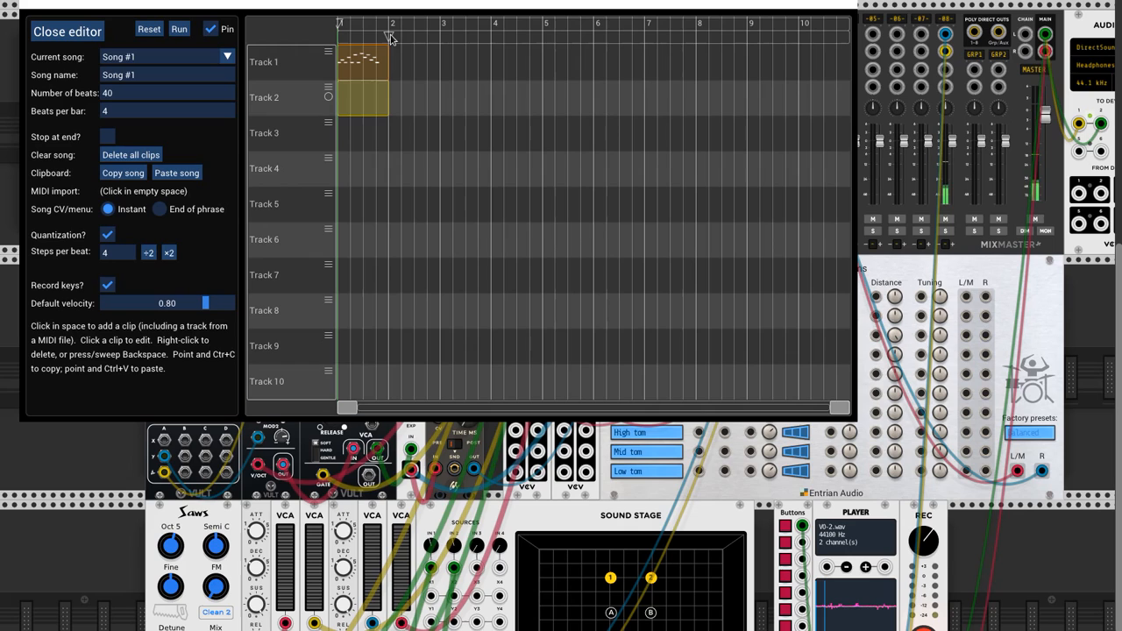
click(88, 37)
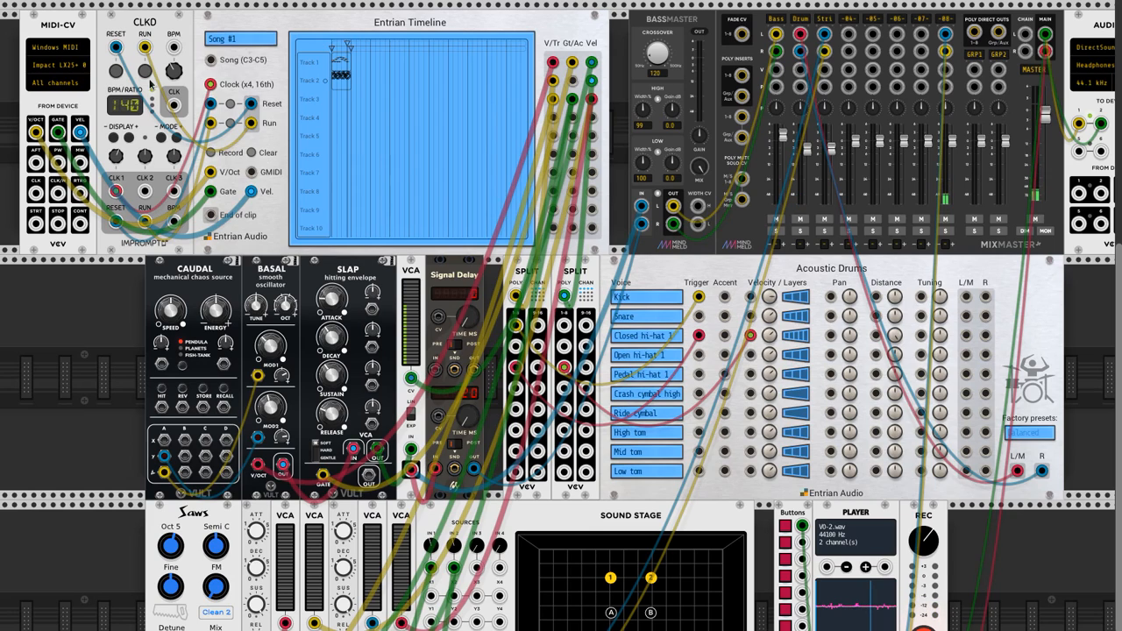
- Play back the bar 1 loop with the recorded drums and open the Track 2 drum clip
click(146, 72)
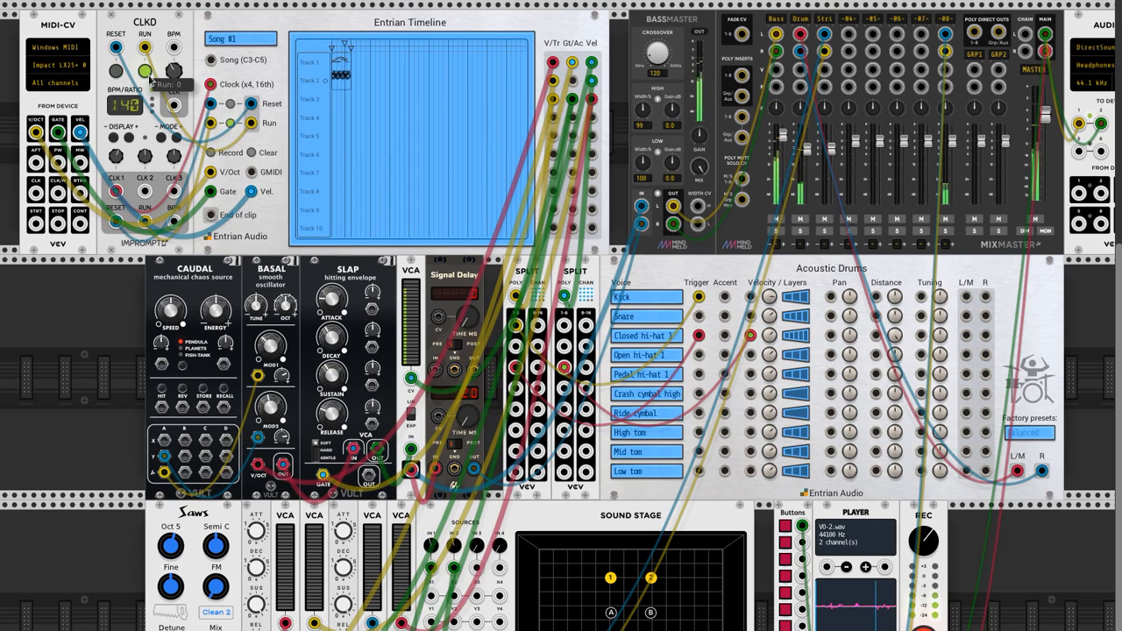
click(380, 134)
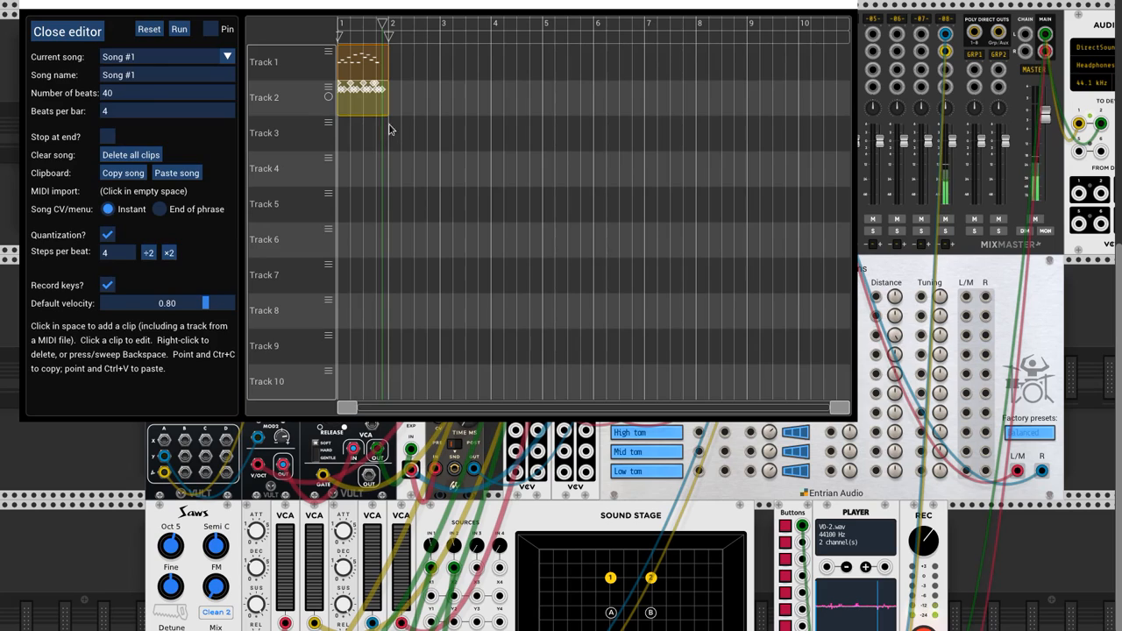
click(365, 103)
- Set the velocity accuracy of the first Channel 3 drum note to 3% and start playback
drag(800, 153, 338, 133)
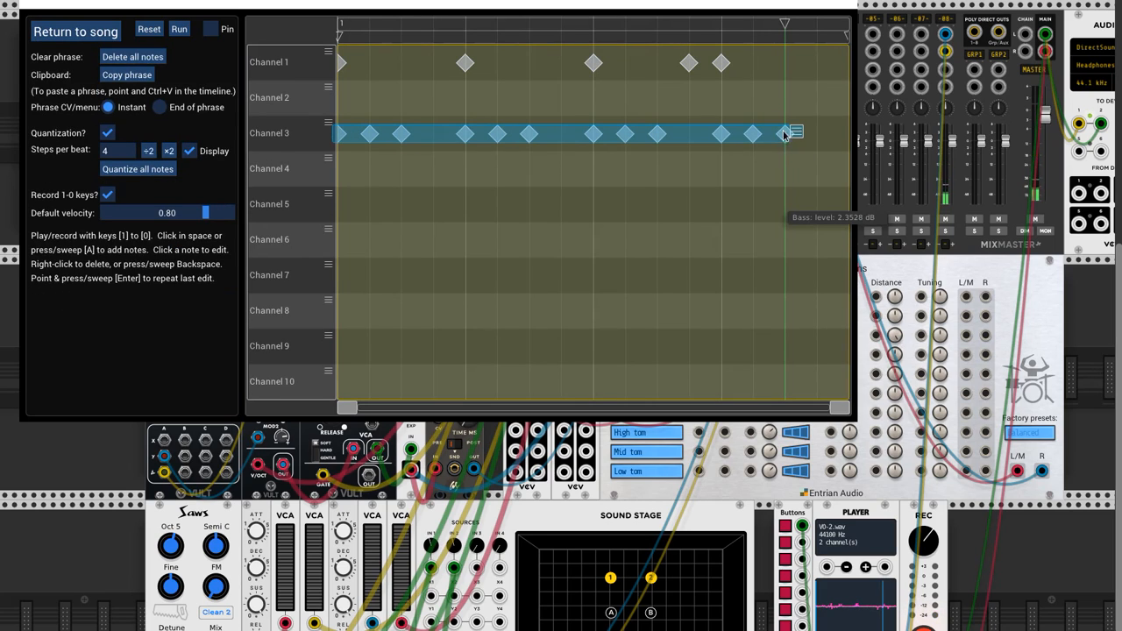
key(Escape)
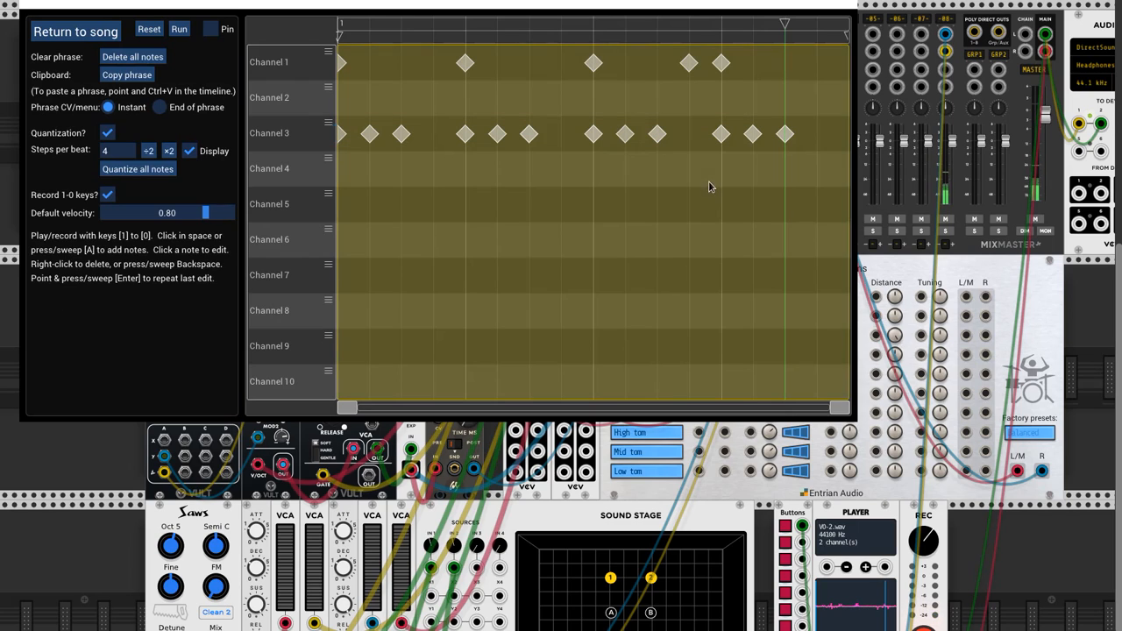
click(339, 132)
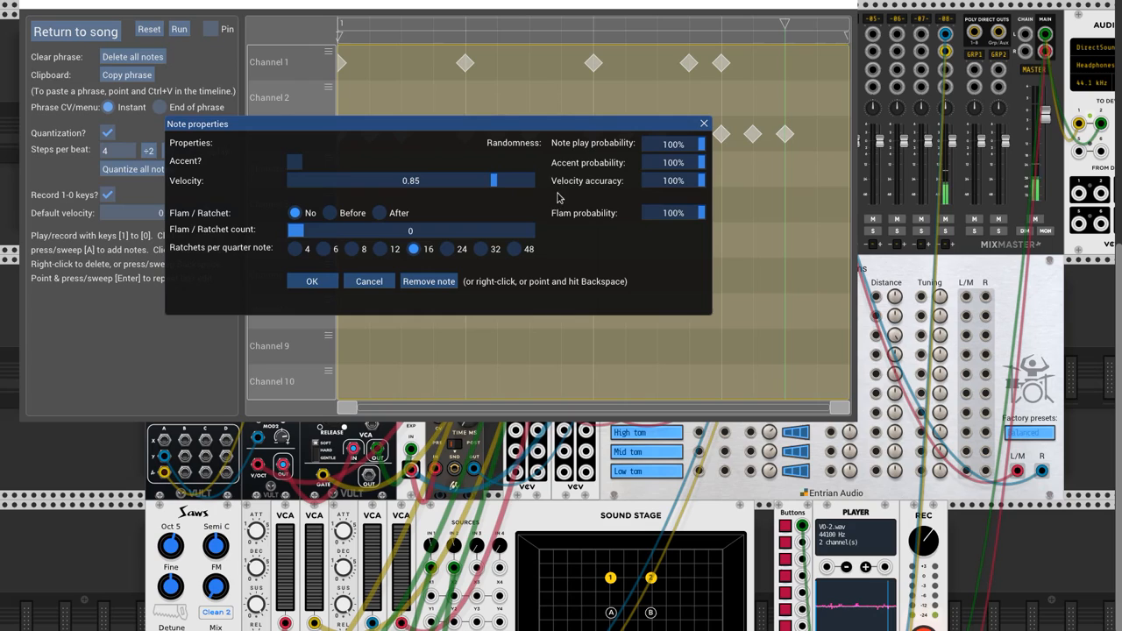
drag(699, 185, 649, 181)
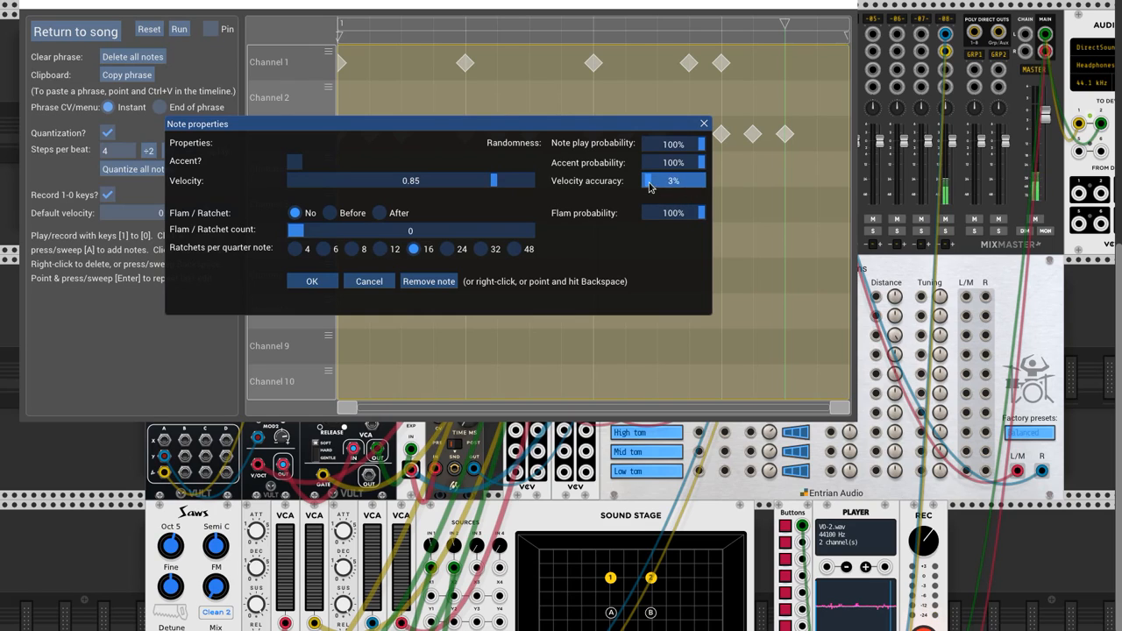
click(335, 284)
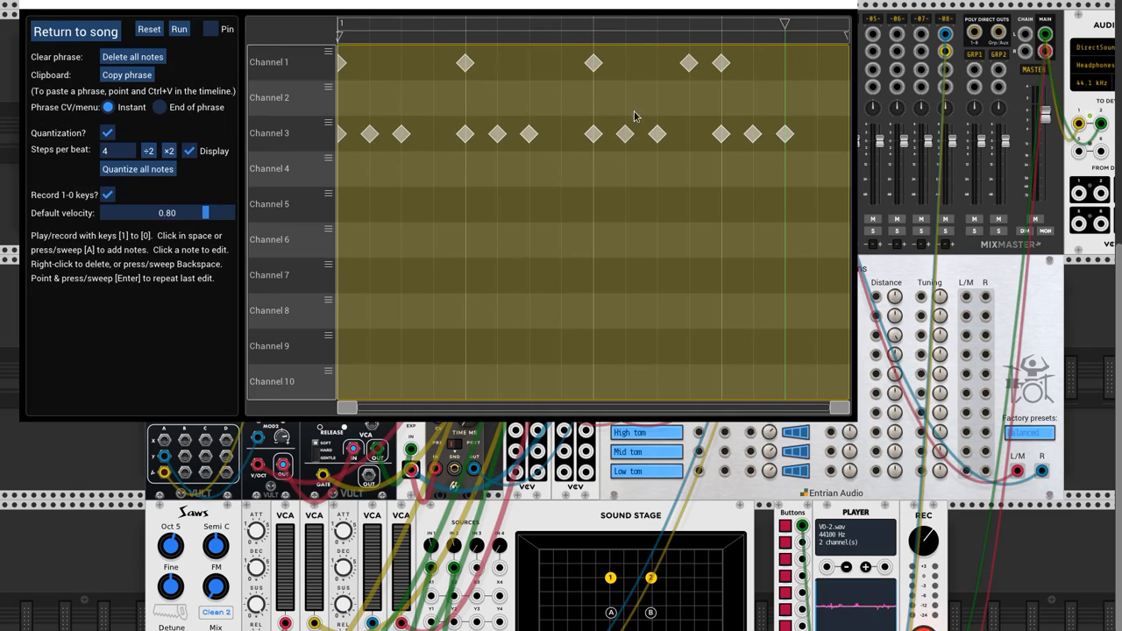
click(179, 29)
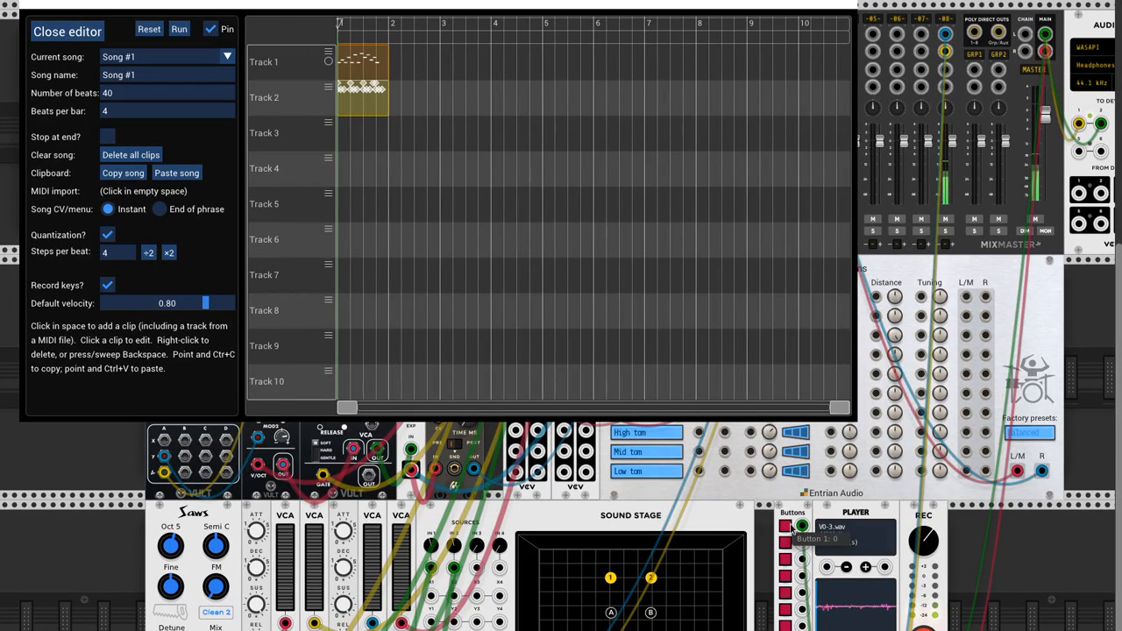
- Add an alias of the Track 1 melody clip at bar 2 and extend it to the end of bar 10
click(393, 68)
click(395, 217)
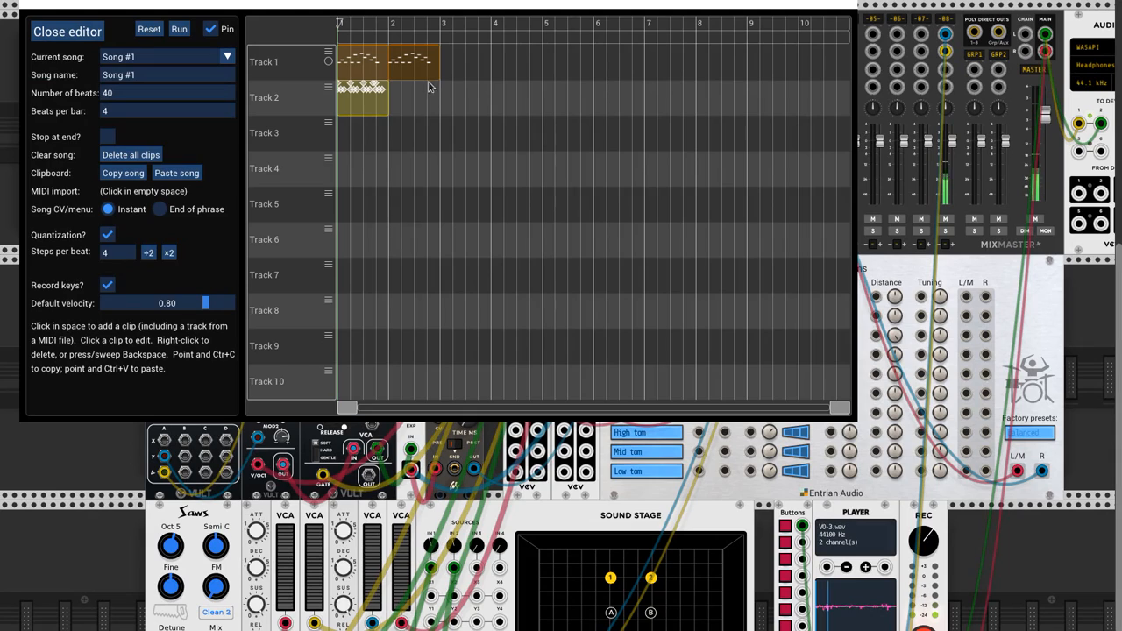
drag(438, 67, 848, 67)
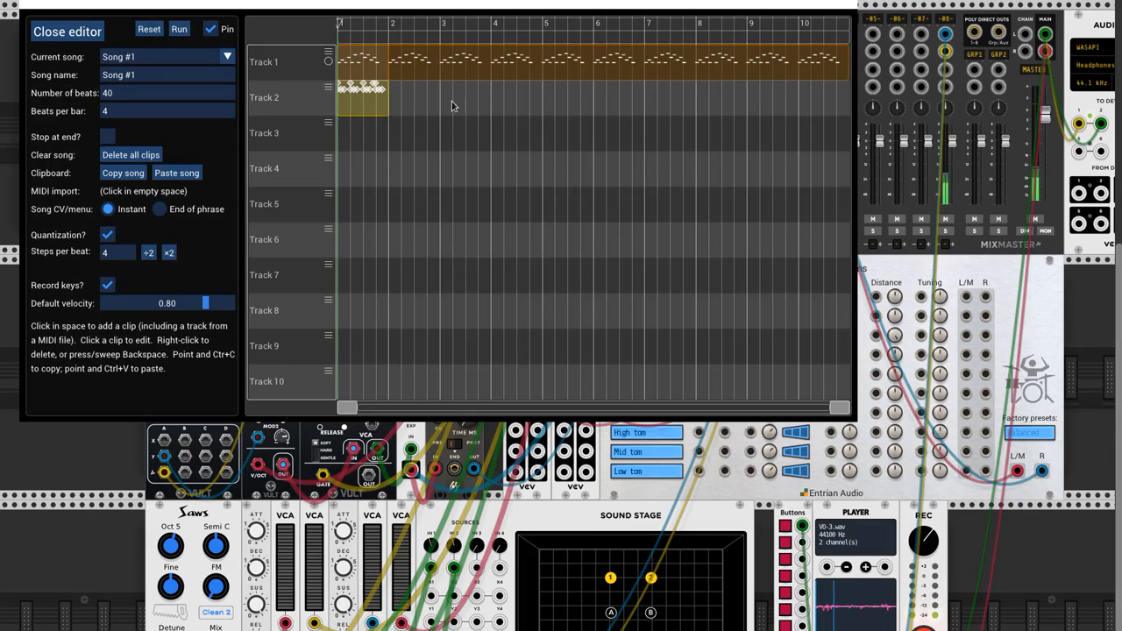
- Add an alias of the Track 2 drum clip at bar 2 and extend it to the end of bar 10
click(393, 103)
click(403, 219)
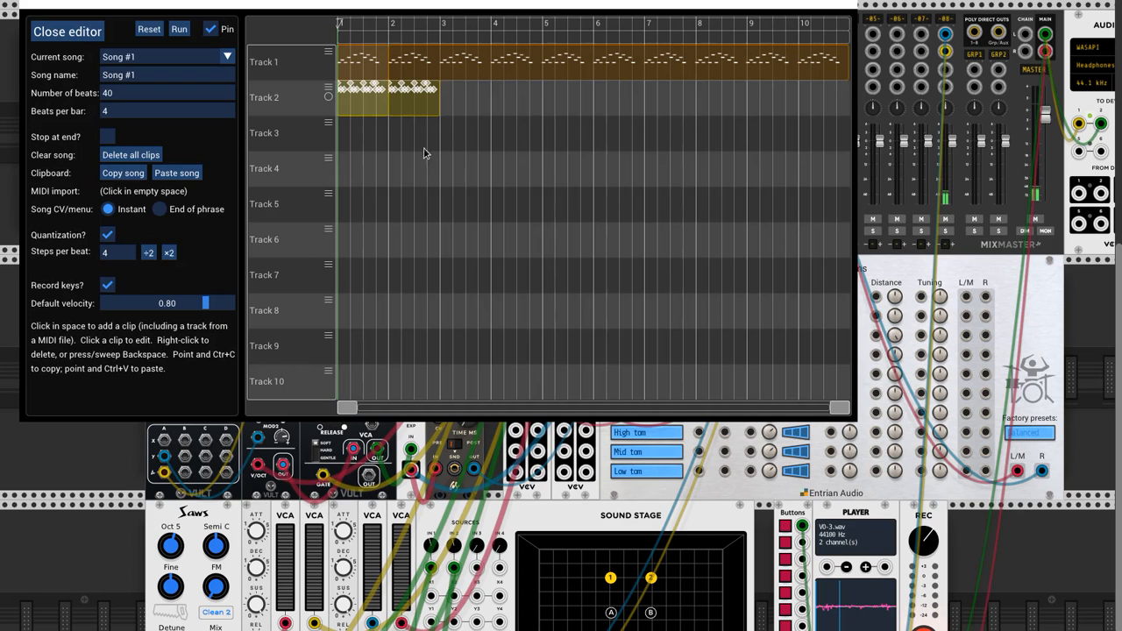
drag(436, 105, 830, 114)
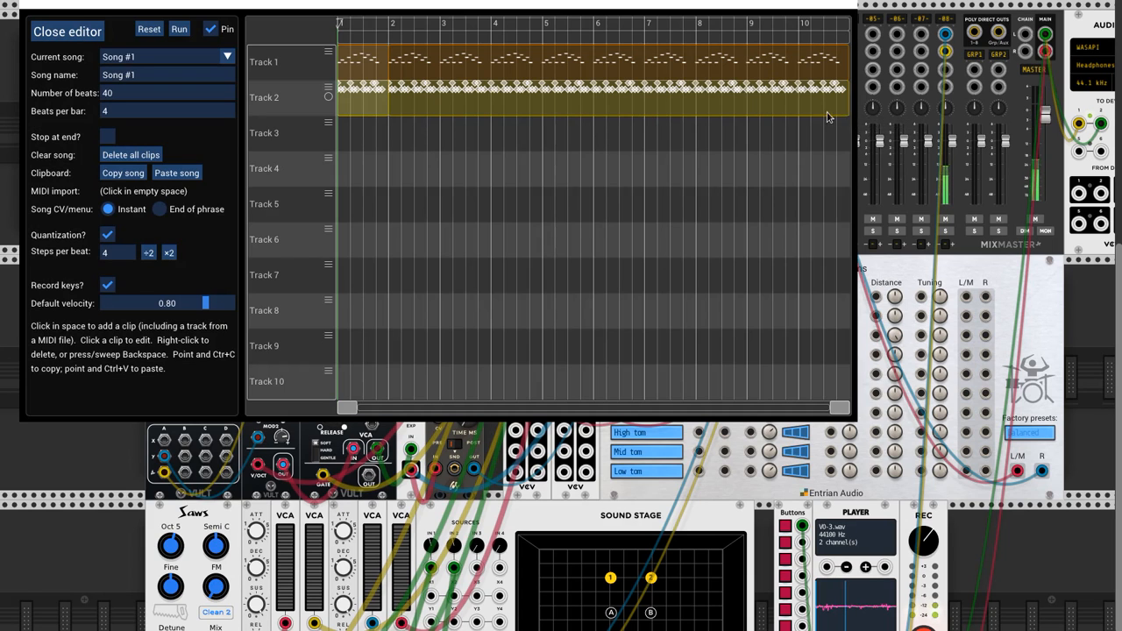
- Insert a melody clip on Track 3 starting at bar 3 and extend it to the end of bar 10
click(447, 137)
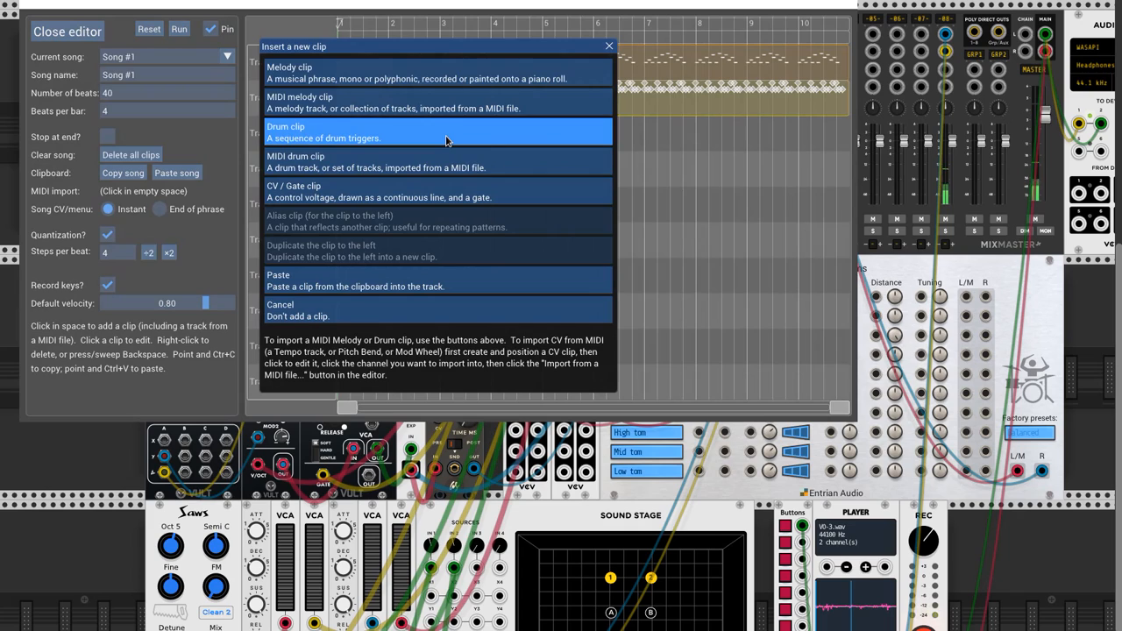
click(455, 74)
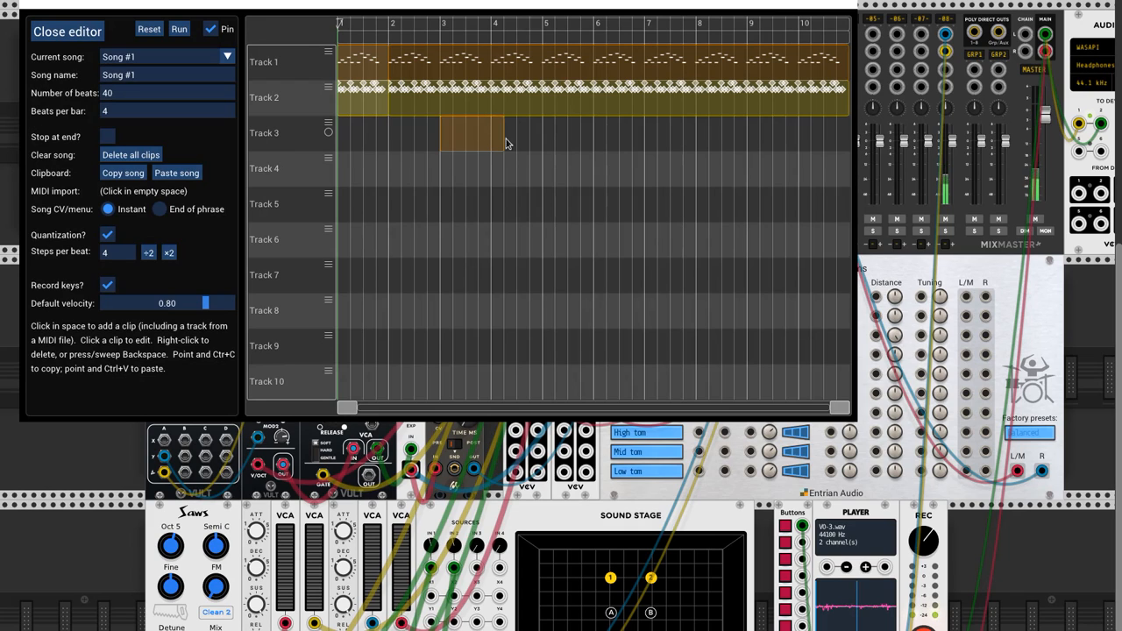
drag(505, 139, 852, 158)
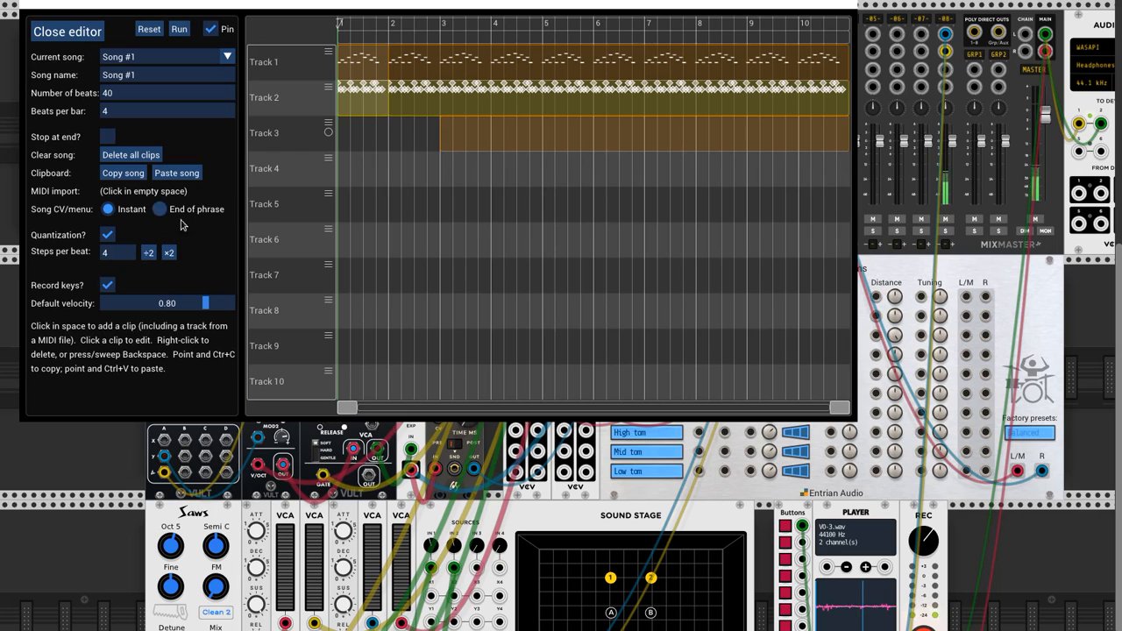
- Set the song's quantization to 1 step per beat and close the timeline editor
click(148, 252)
click(148, 252)
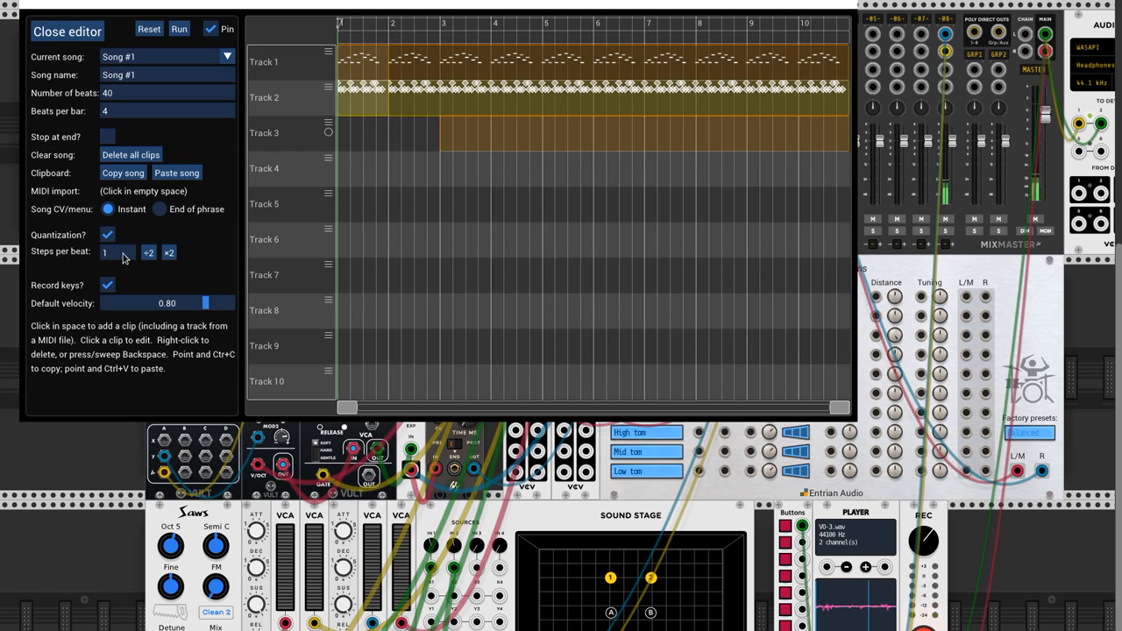
click(69, 33)
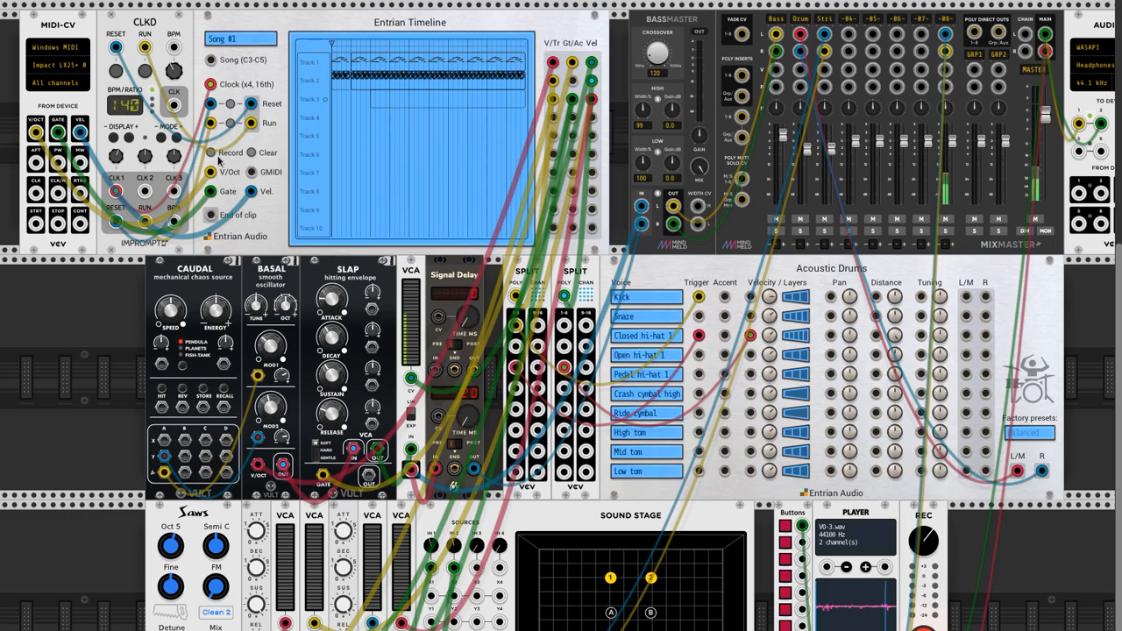
- Run the clock to record a melody into the Track 3 clip, and stop it when done
click(145, 71)
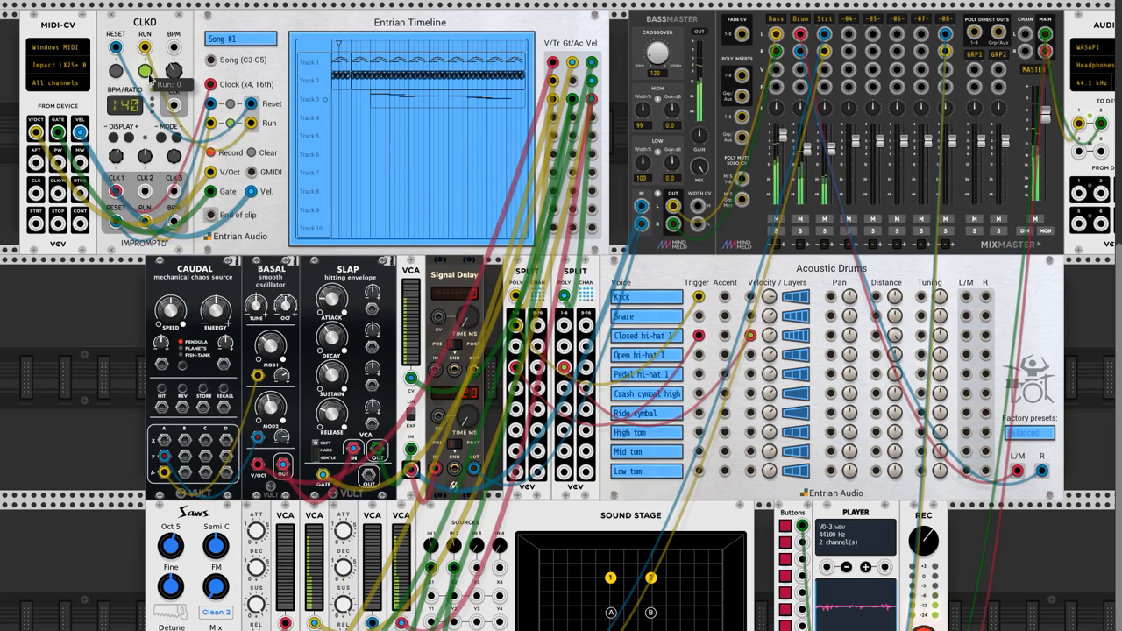
click(150, 78)
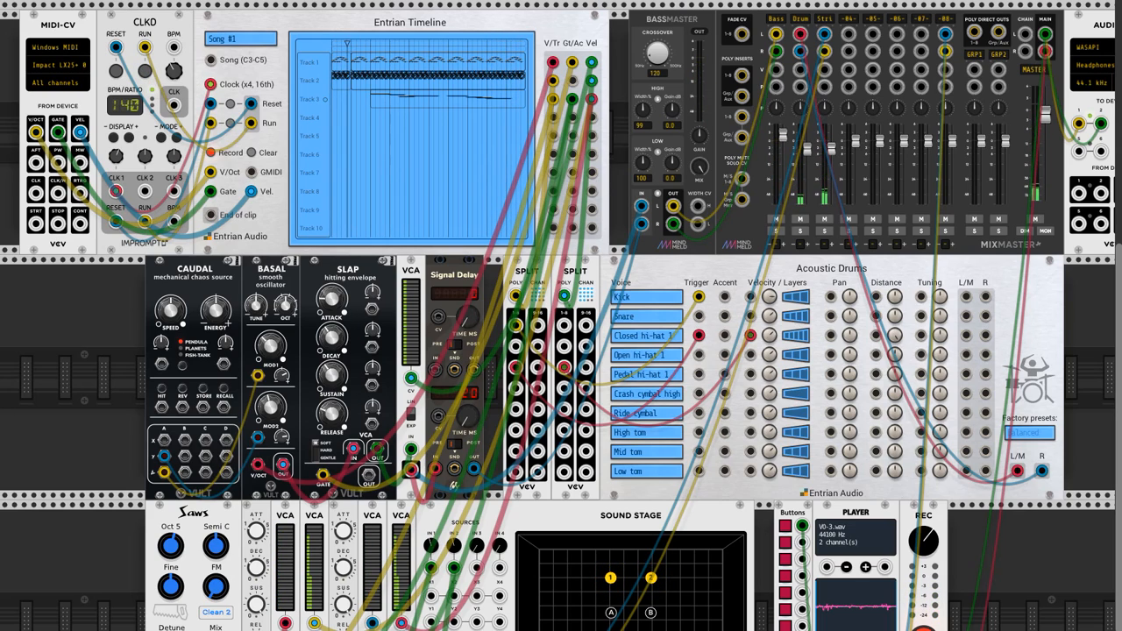
- Open the Track 3 melody clip and shorten the B4, F4 and E4 notes so each ends where the next note begins
click(786, 527)
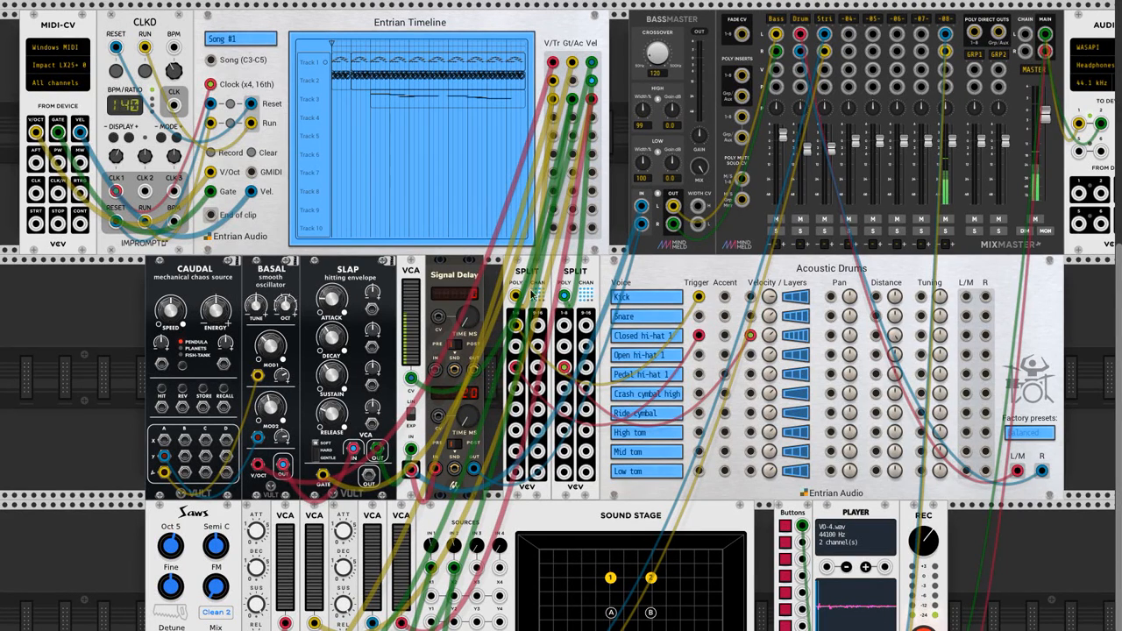
click(458, 146)
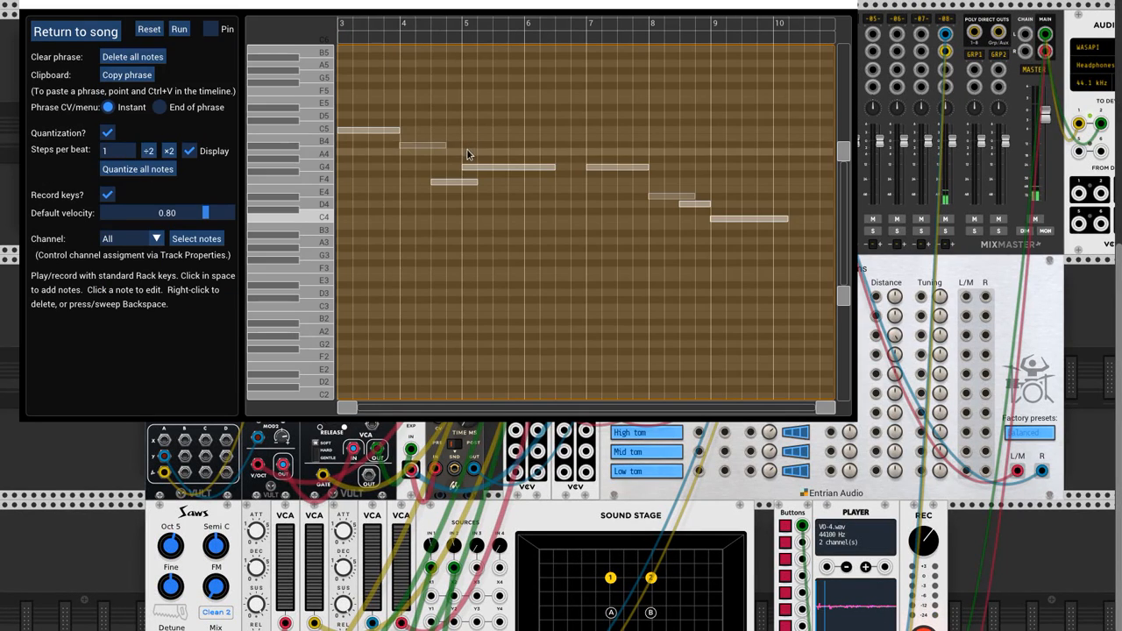
drag(447, 144, 430, 149)
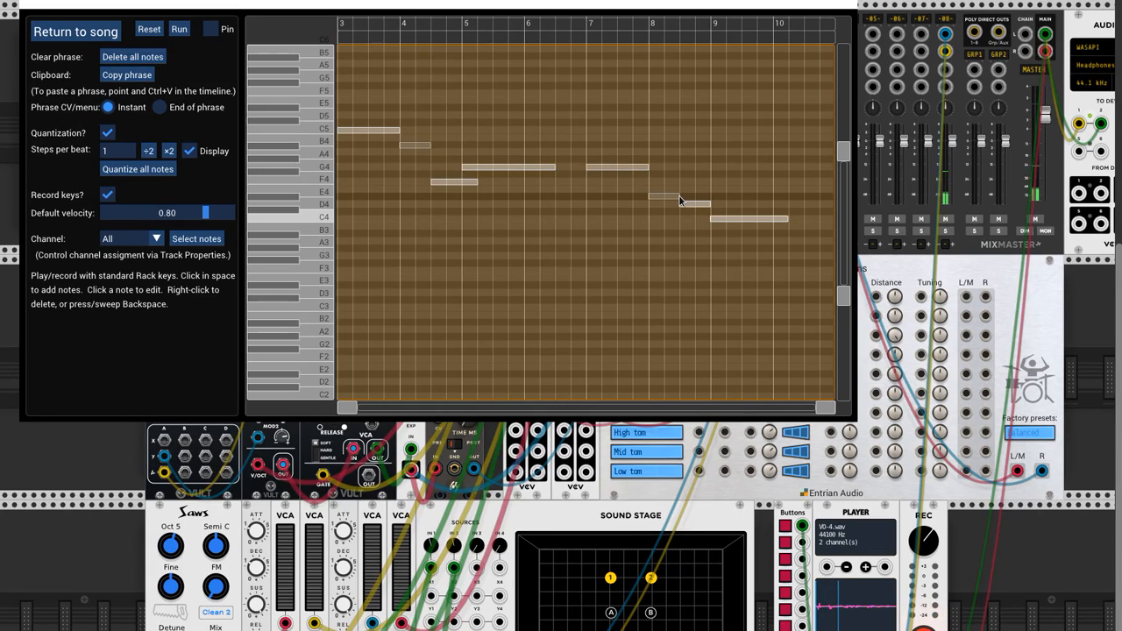
drag(476, 183, 465, 182)
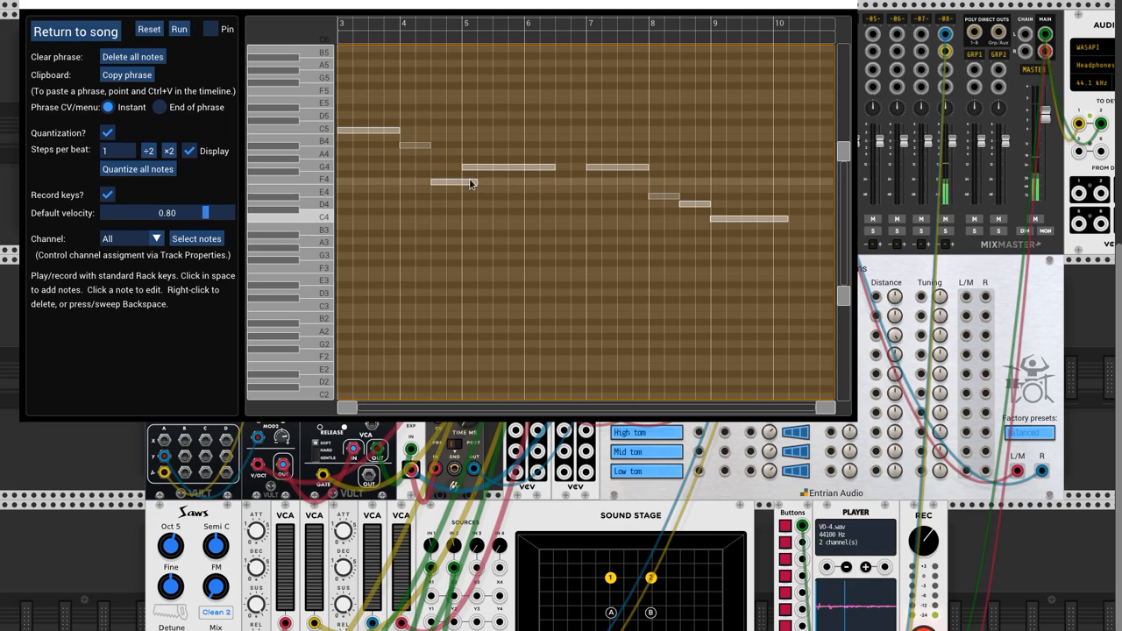
- Raise the velocity of the B4 note in bar 4 and the E4 note in bar 8
drag(422, 142, 431, 123)
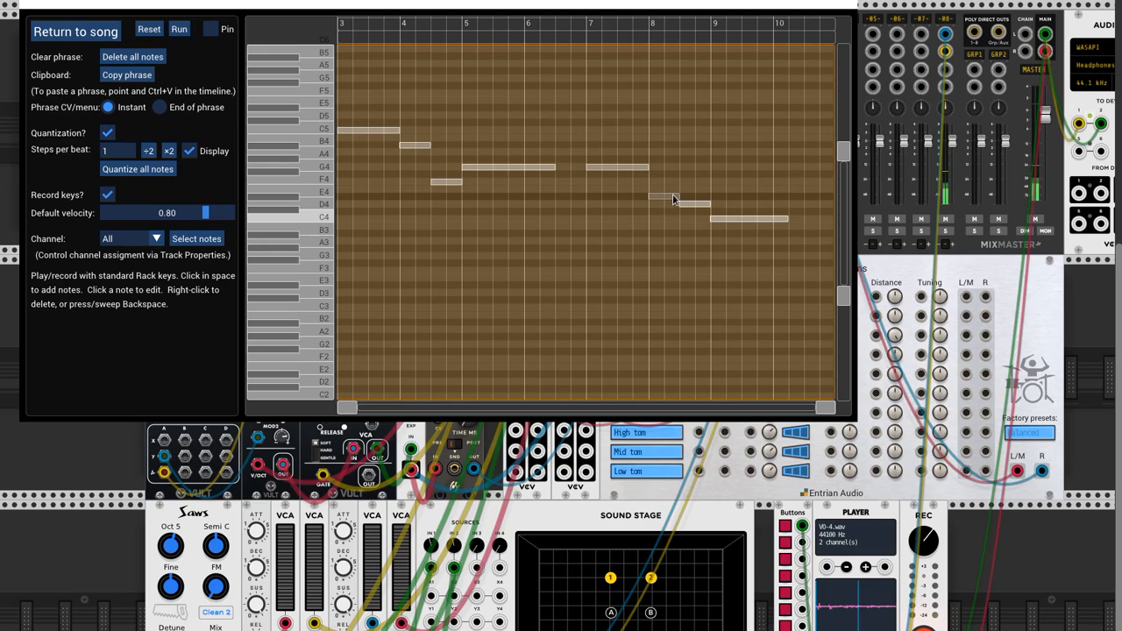
drag(673, 200, 676, 196)
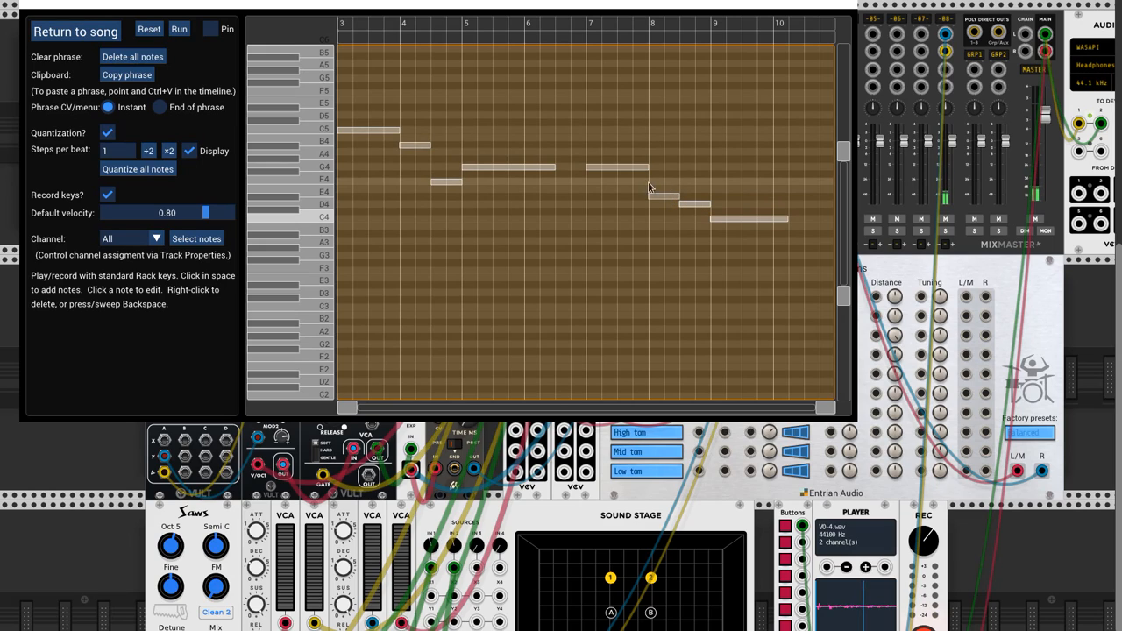
- Check the properties of the C5 note at bar 3, and set the G4 note at bar 5 to a start velocity of 0.22
click(382, 132)
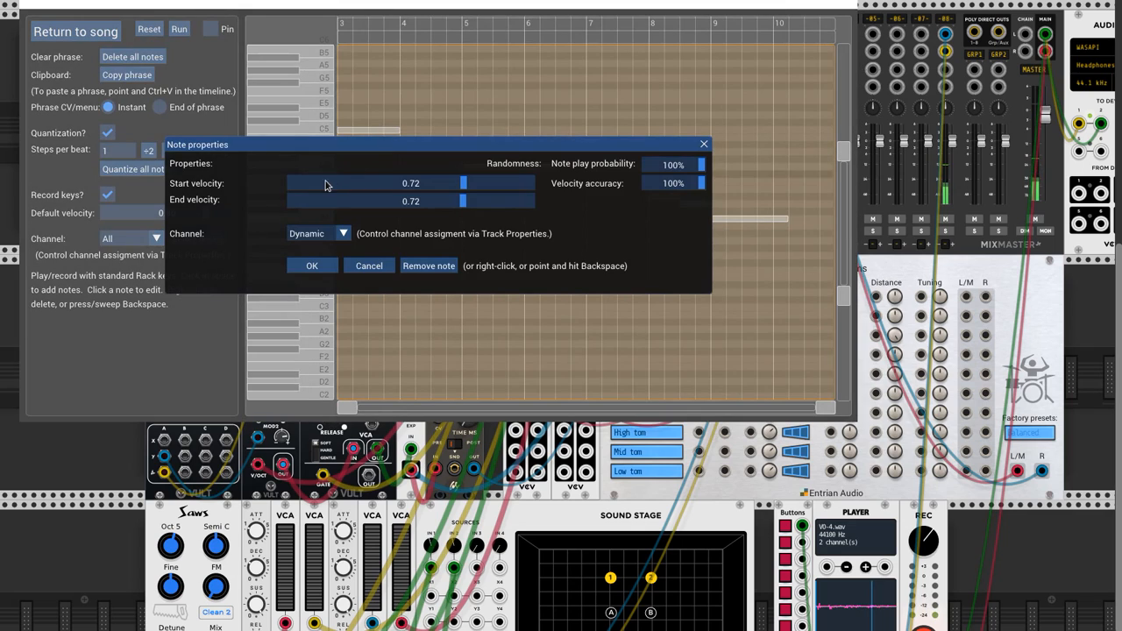
click(321, 260)
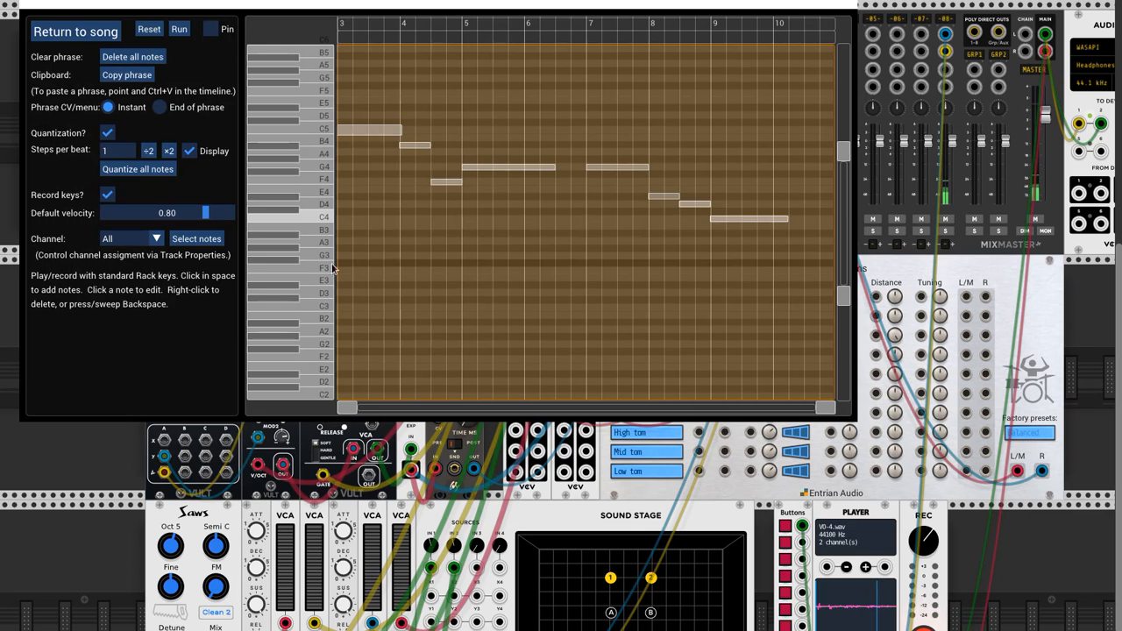
click(481, 178)
drag(481, 182, 347, 183)
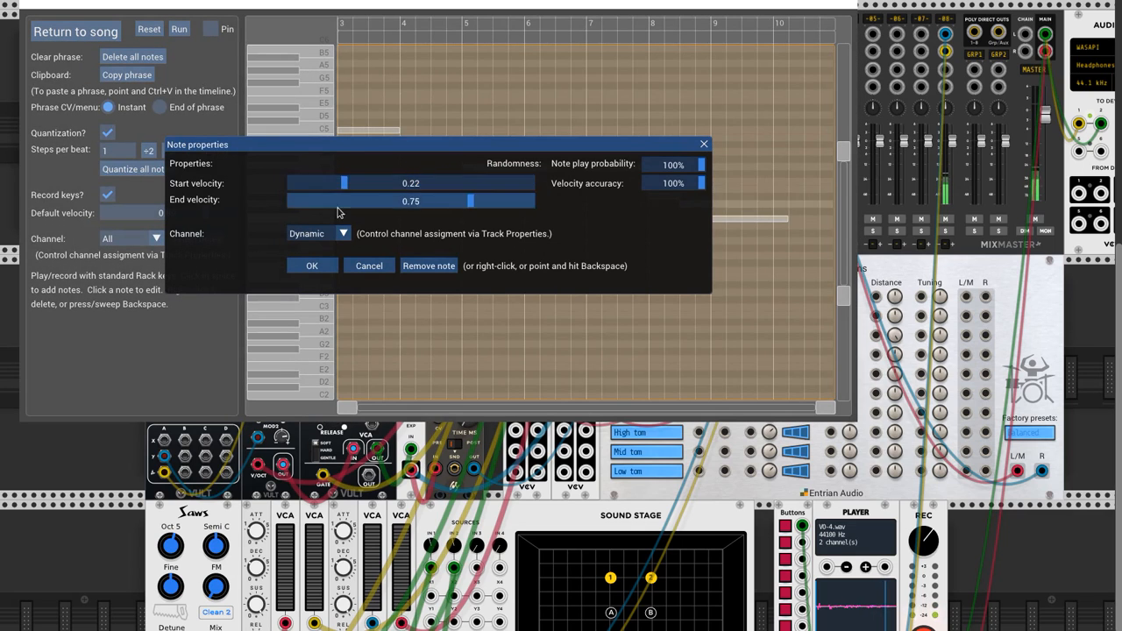
click(311, 266)
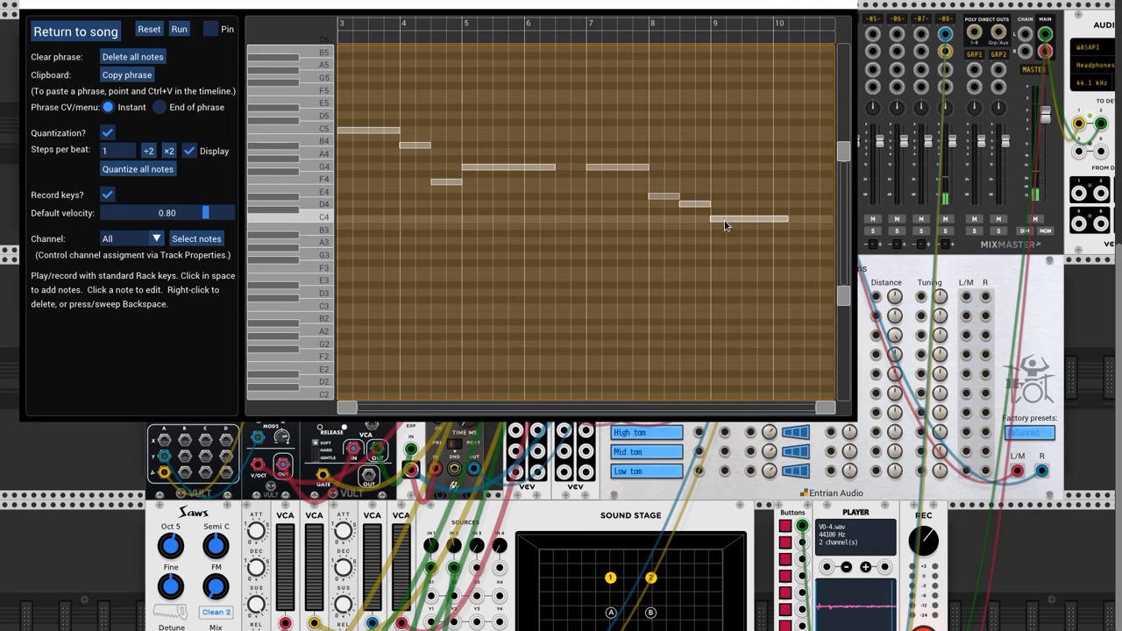
- Lower the end velocity of the C4 note at bar 9
click(726, 220)
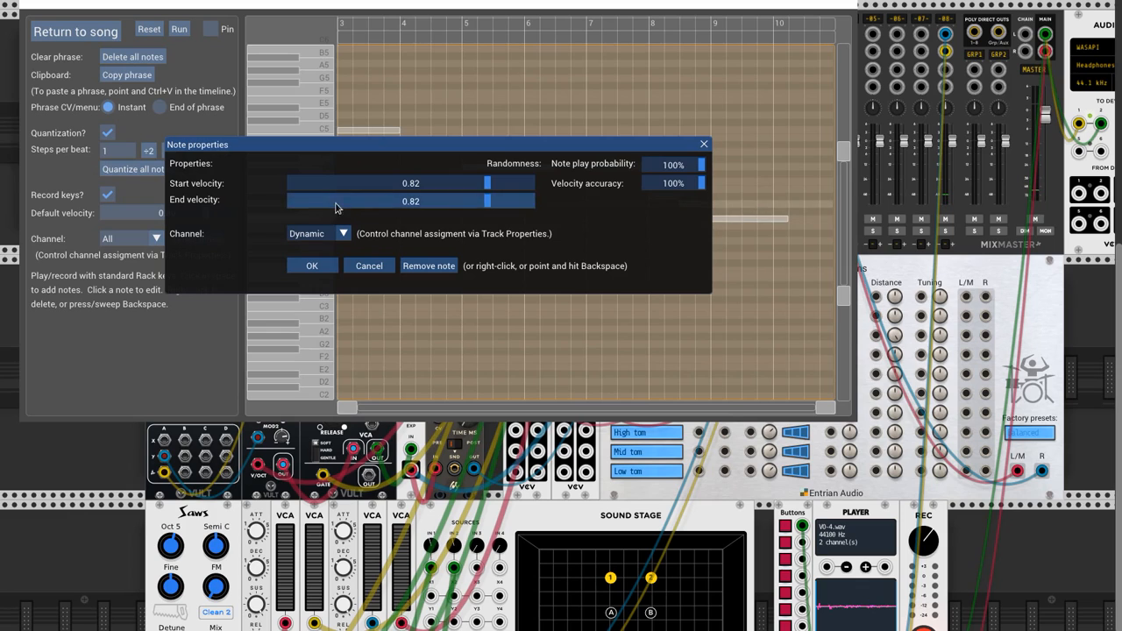
drag(440, 202, 364, 202)
click(325, 266)
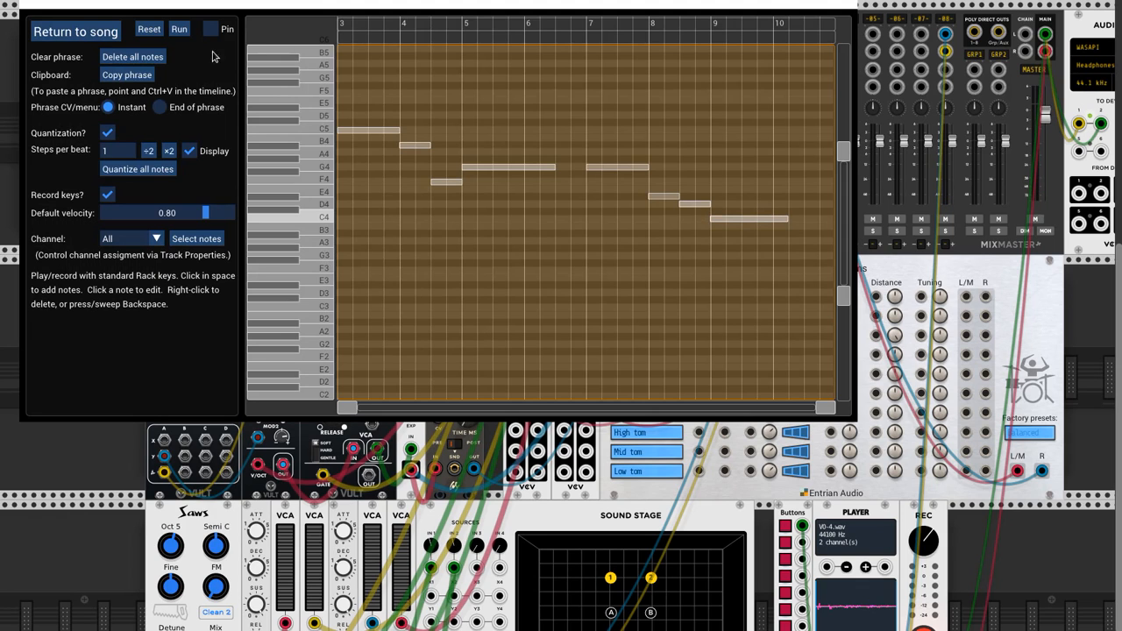
- Return from the phrase to the song, close the timeline editor and run the clock to play the song
click(91, 38)
click(90, 37)
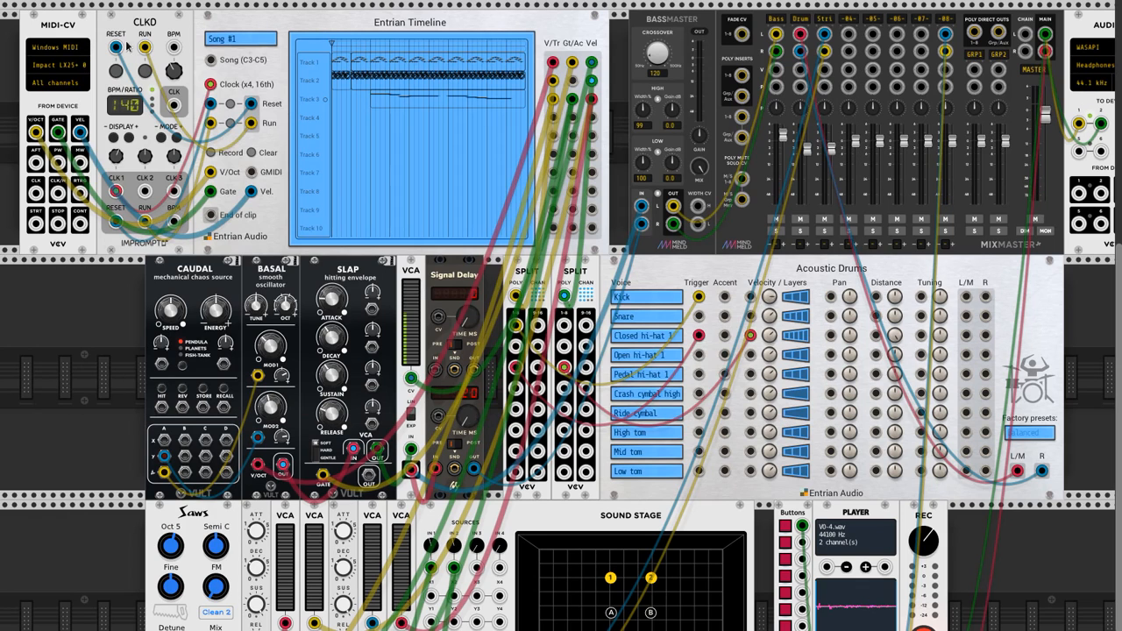
click(146, 71)
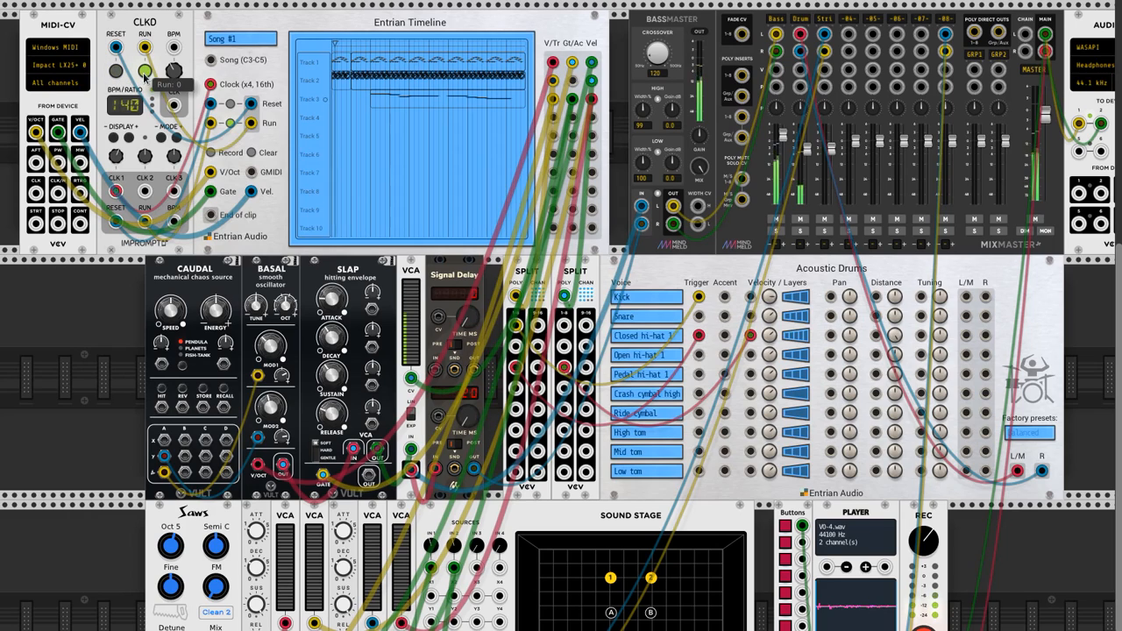